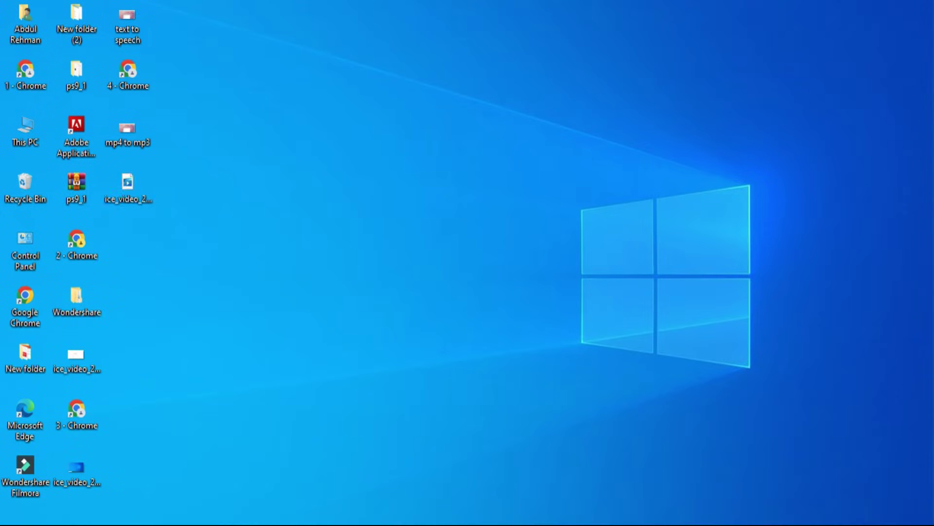
Step: Open a File Explorer window on Quick access with Win+E
key(super+e)
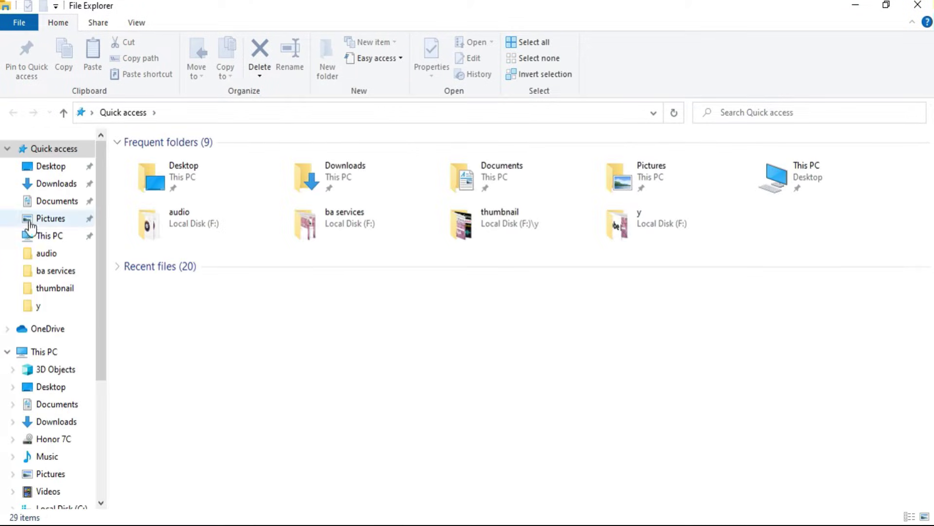
Step: Play the Clipchamp video from Downloads, then close the player and File Explorer
click(56, 184)
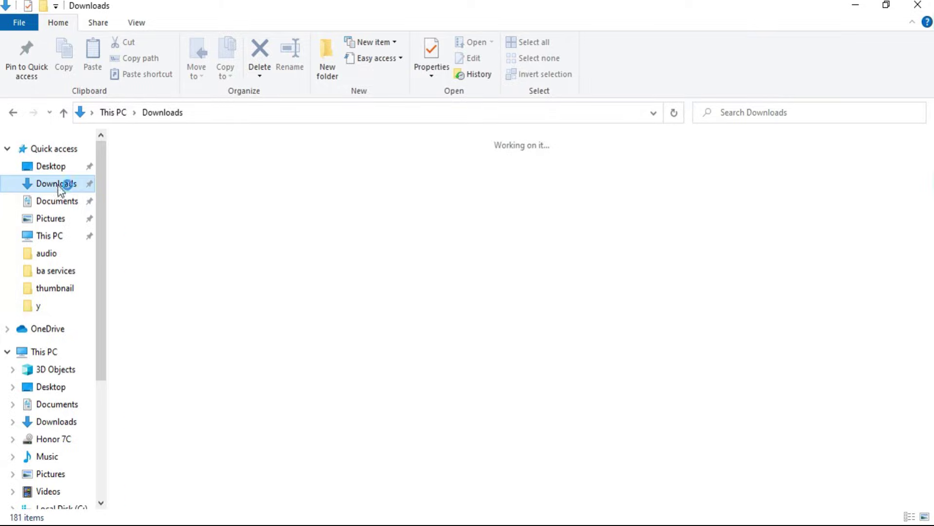
double_click(181, 174)
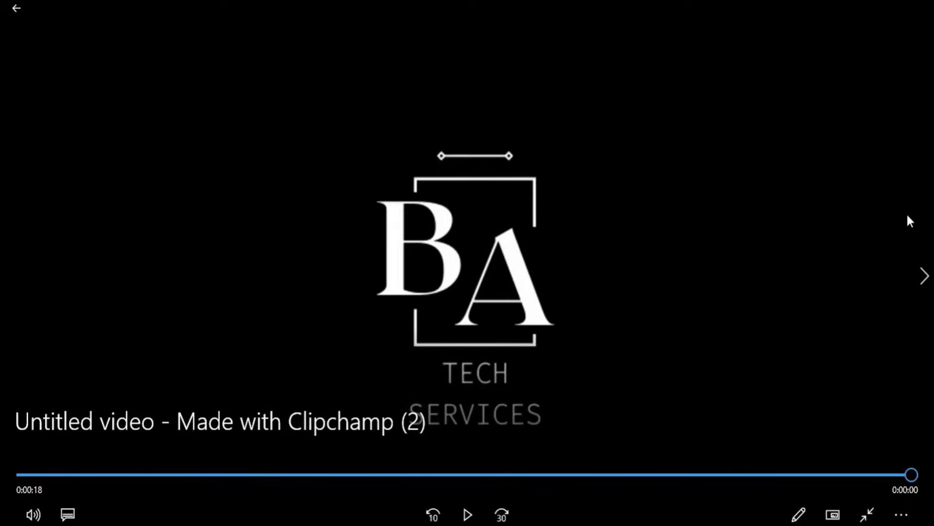
click(918, 7)
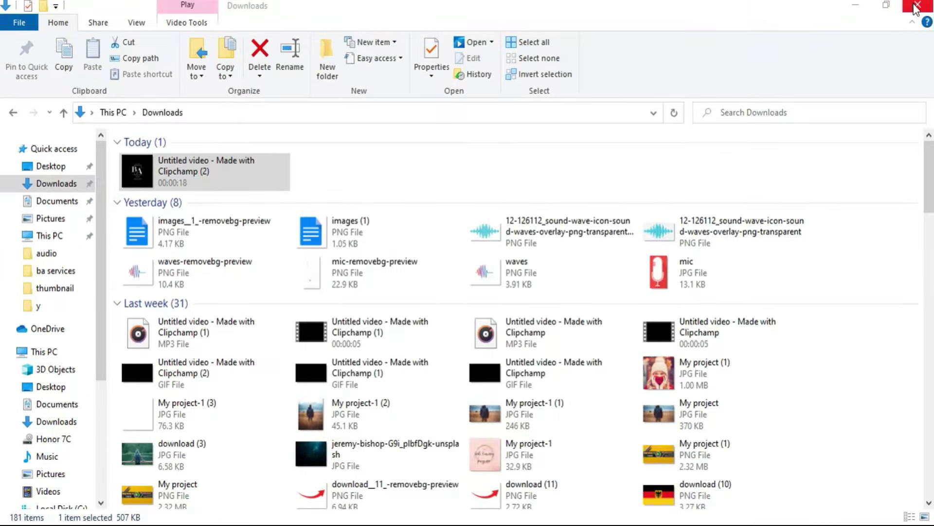
click(917, 7)
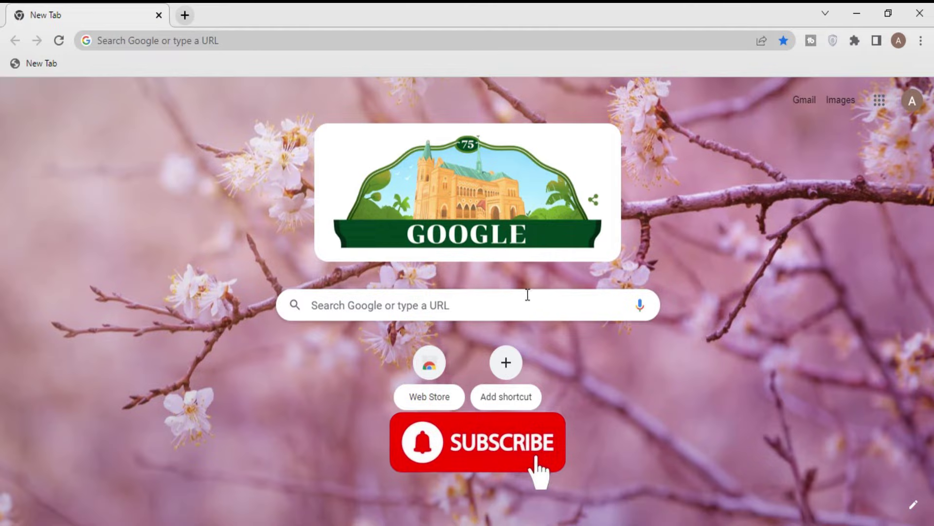
Step: Search Google for 'otter.ai' from the Chrome New Tab page
click(527, 297)
text(o)
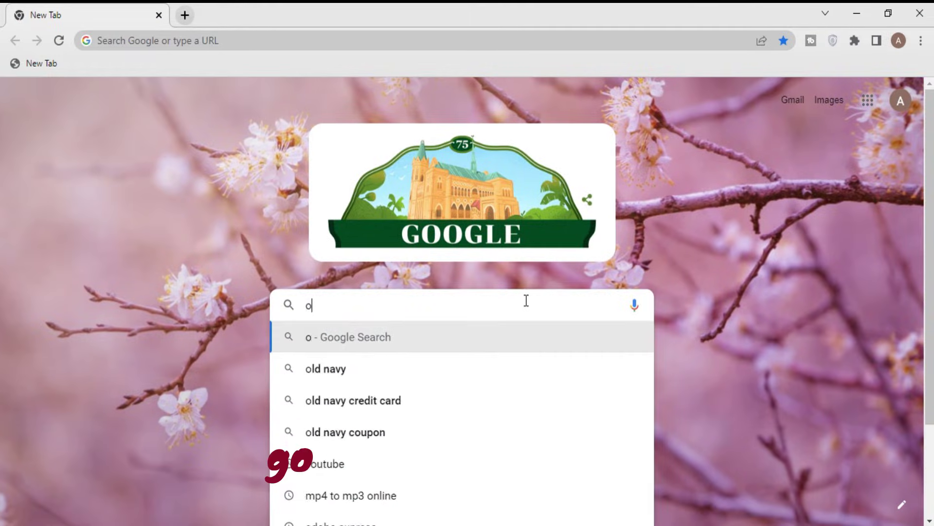
text(tter)
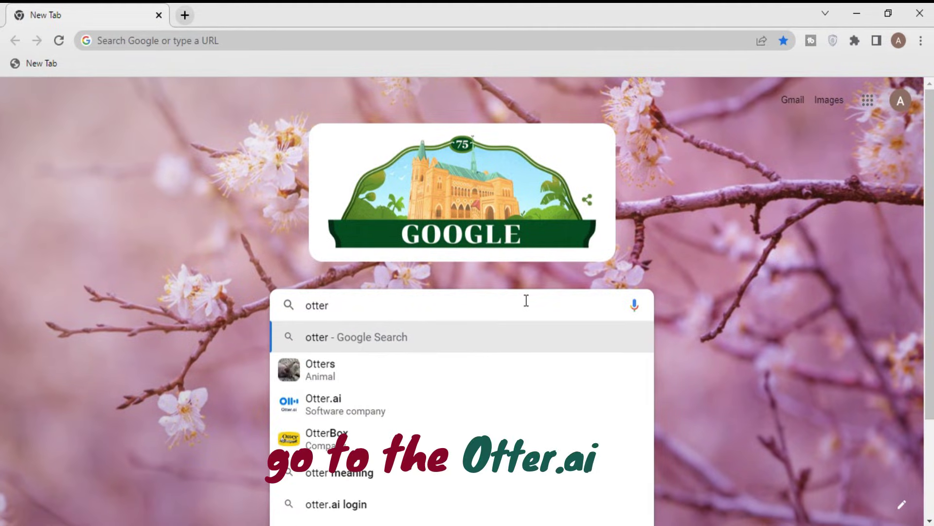
text(.ai)
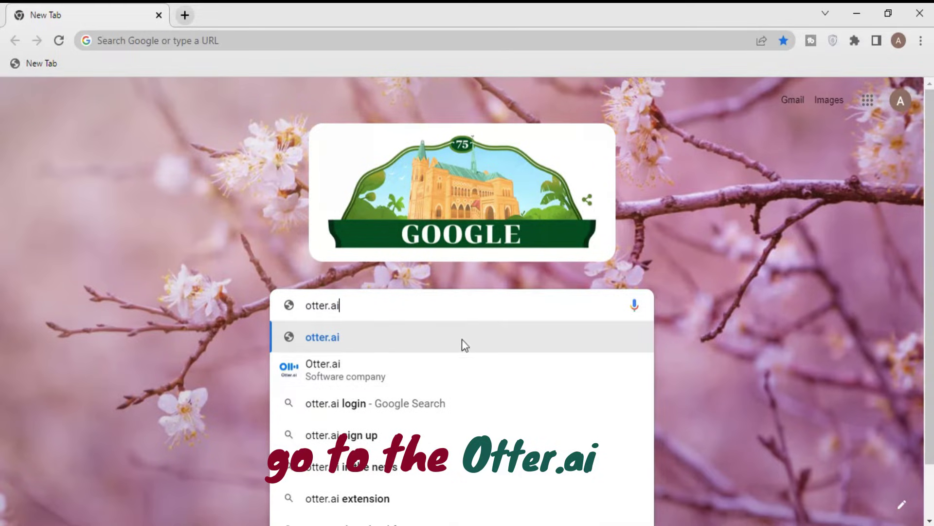
click(317, 364)
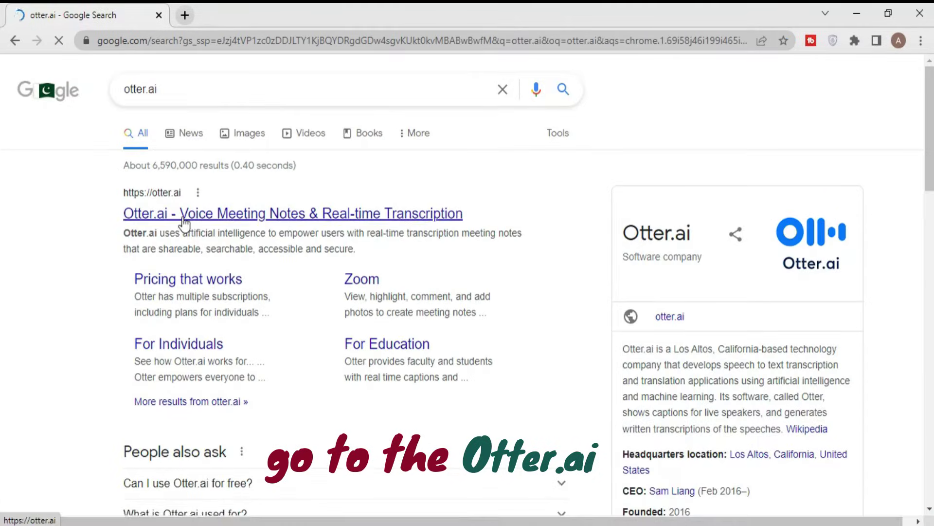
Step: Create a free Otter.ai account by signing up with Google and allowing access
click(261, 214)
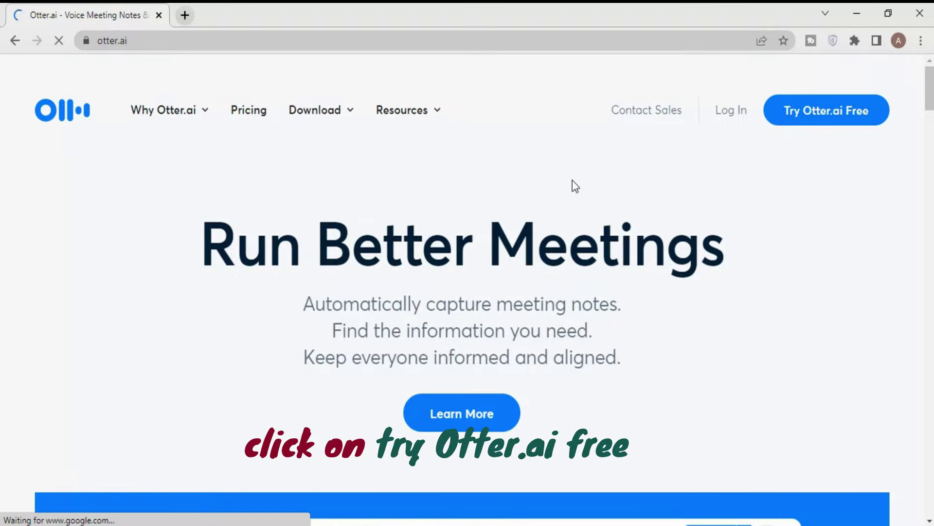
click(832, 119)
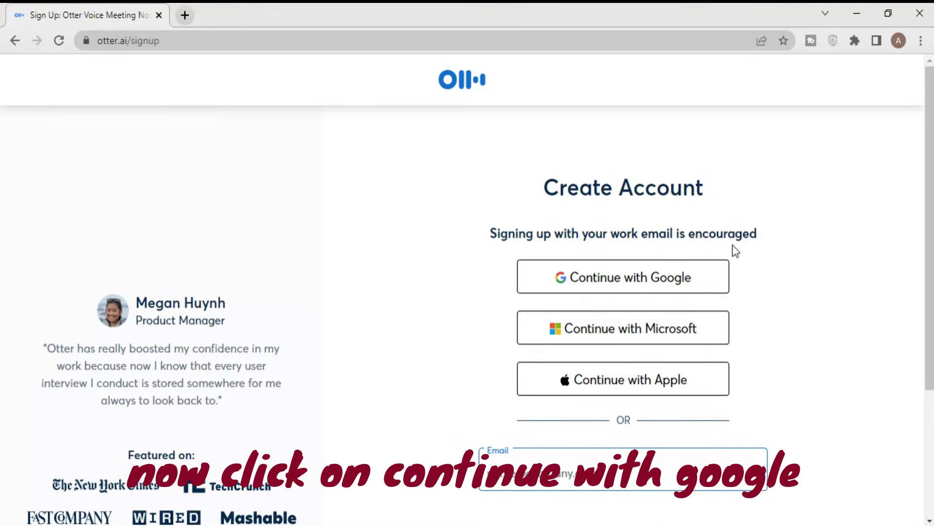
click(631, 281)
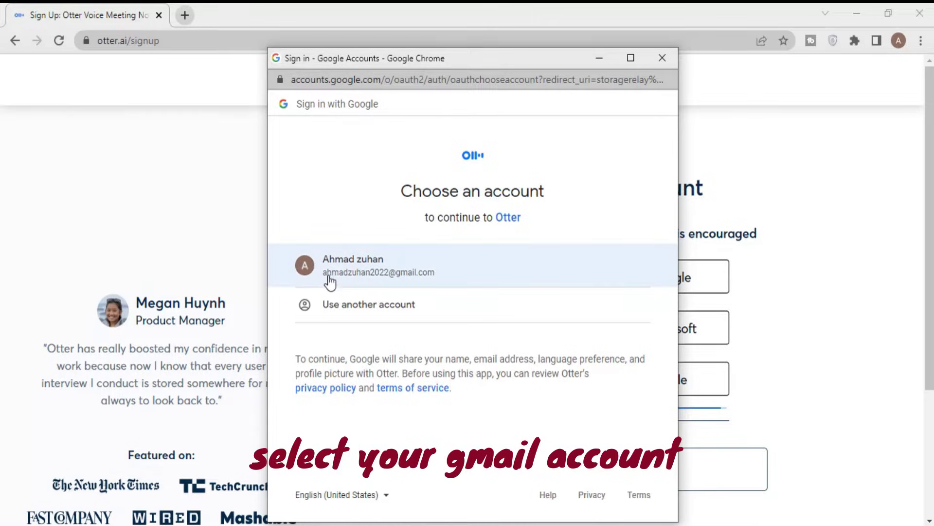
click(375, 274)
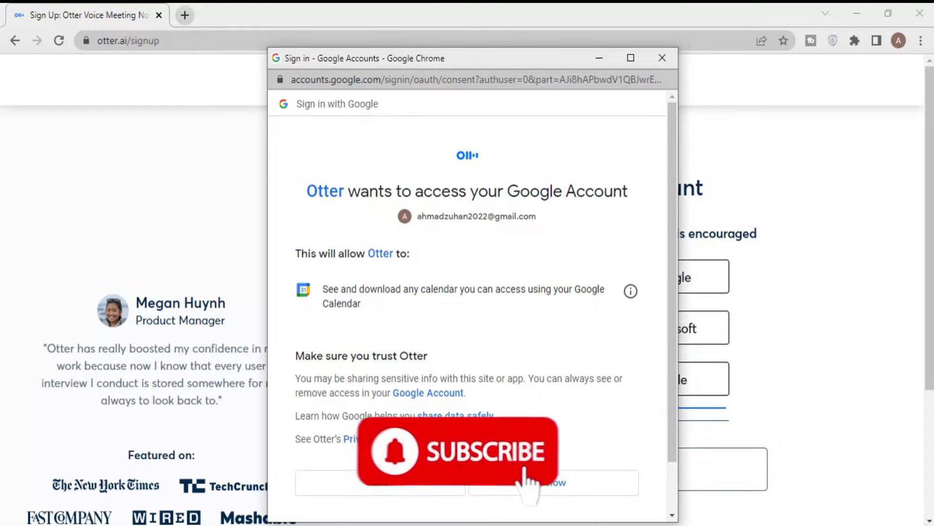
click(562, 484)
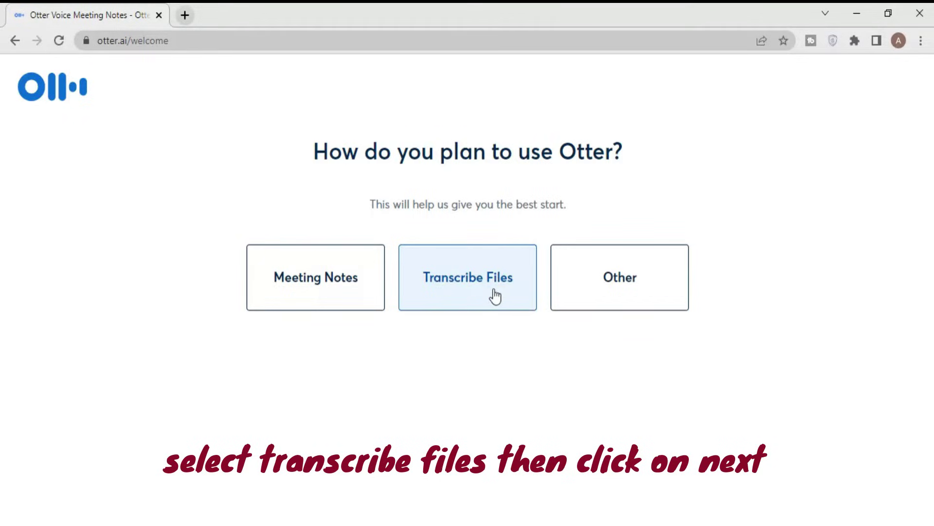
Step: Choose Transcribe Files as the intended use and continue to the Otter home page
click(472, 282)
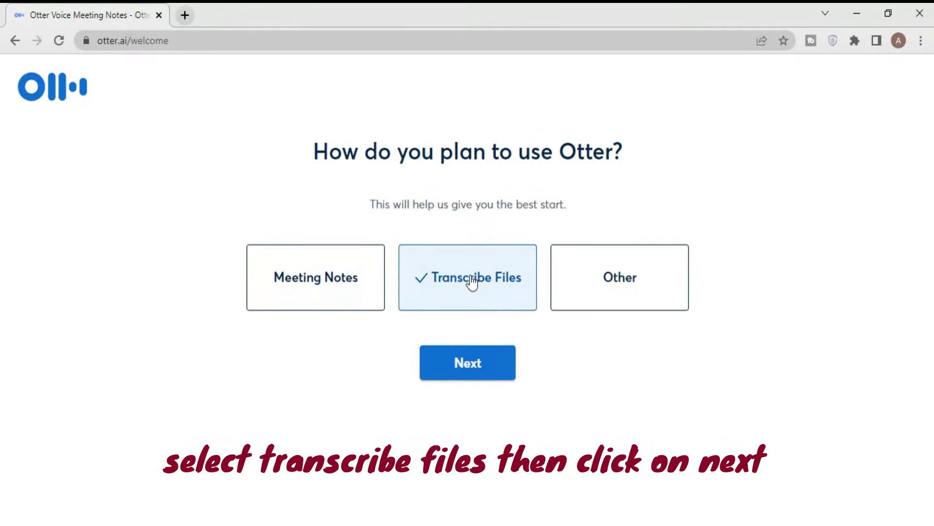
click(463, 365)
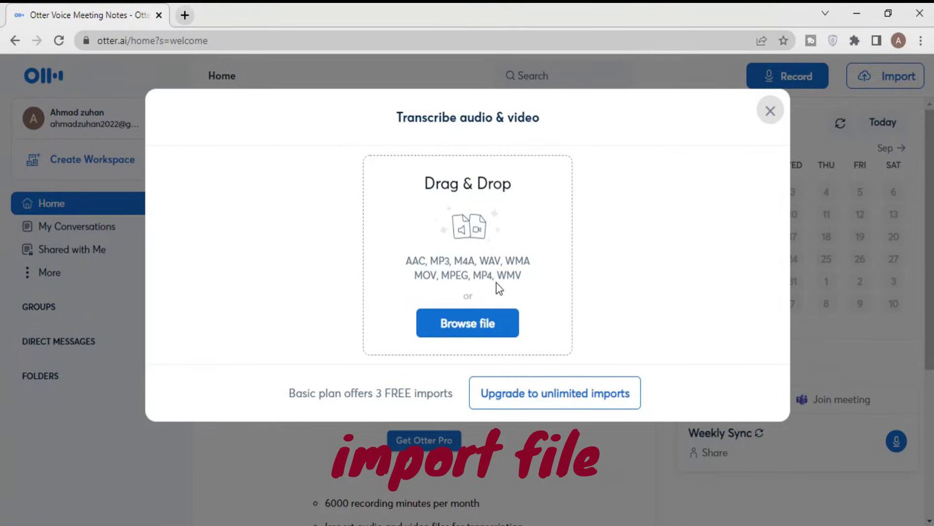
Step: Upload 'Untitled video - Made with Clipchamp (2)' MP4 from Downloads for transcription
click(477, 329)
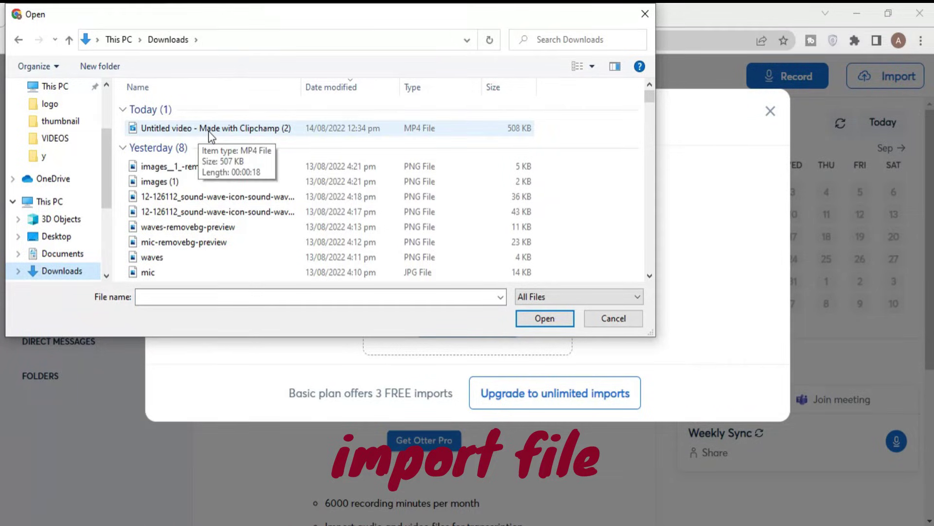
click(221, 127)
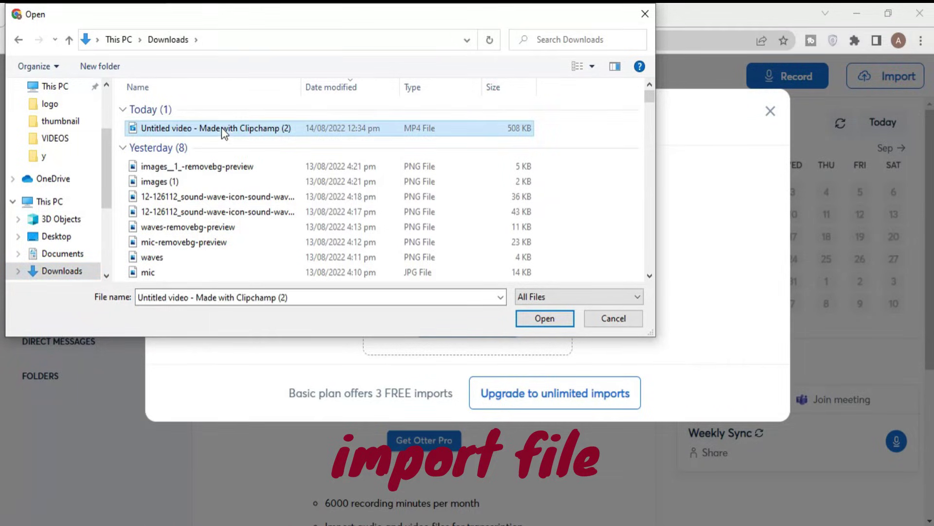
click(546, 319)
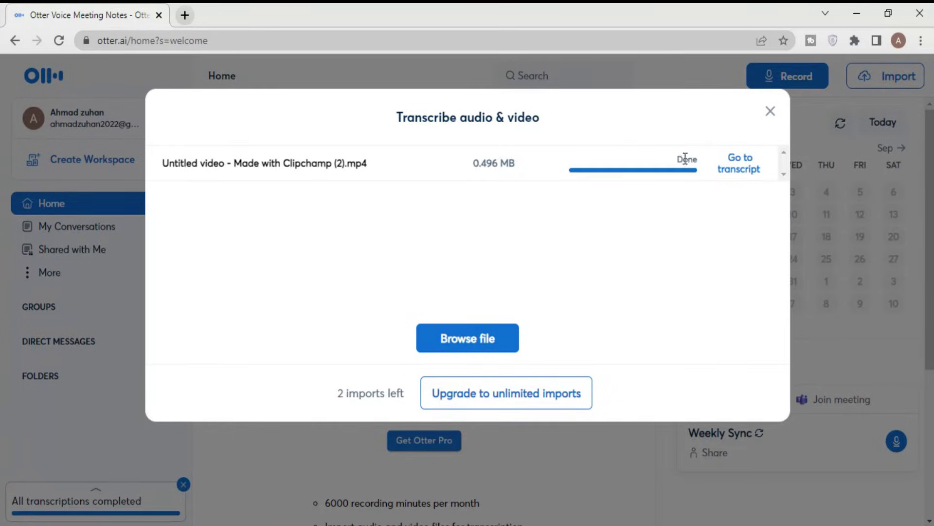
Step: Open the finished transcript and allow Otter.ai notifications in Chrome
click(744, 167)
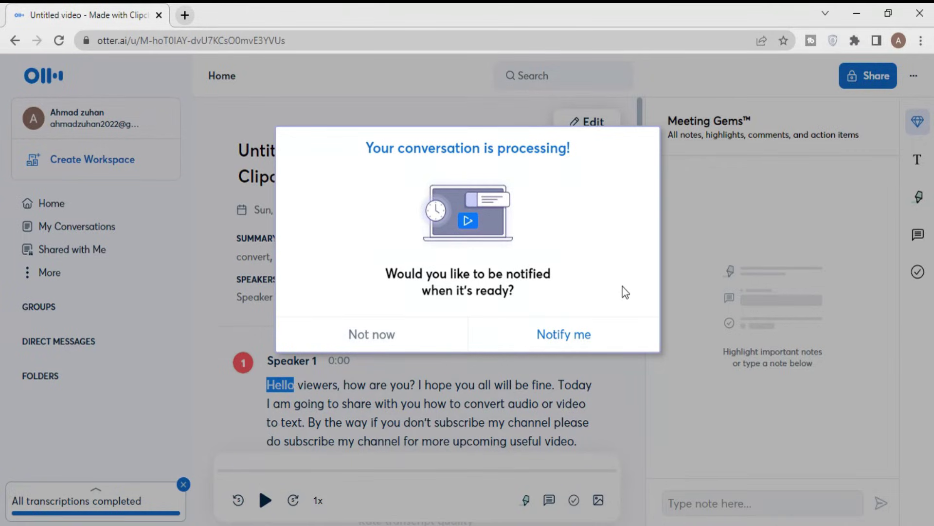
click(563, 336)
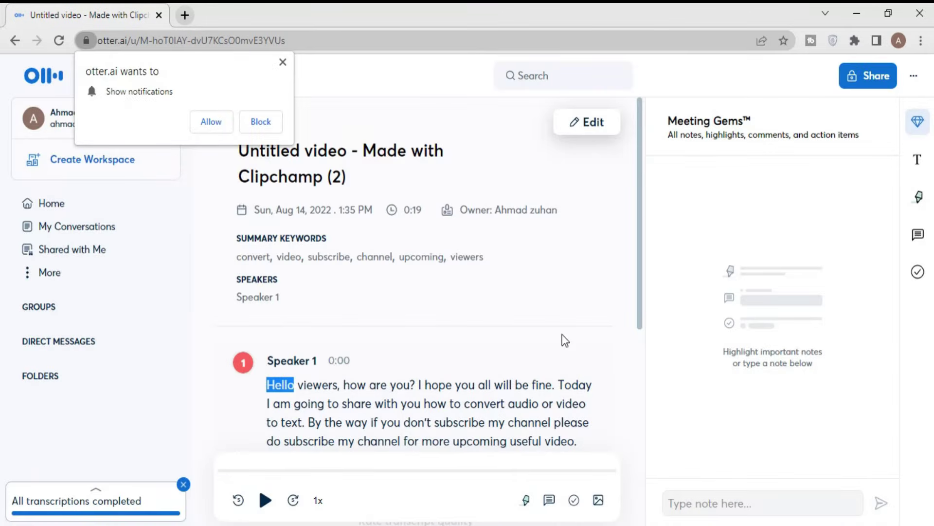
click(219, 124)
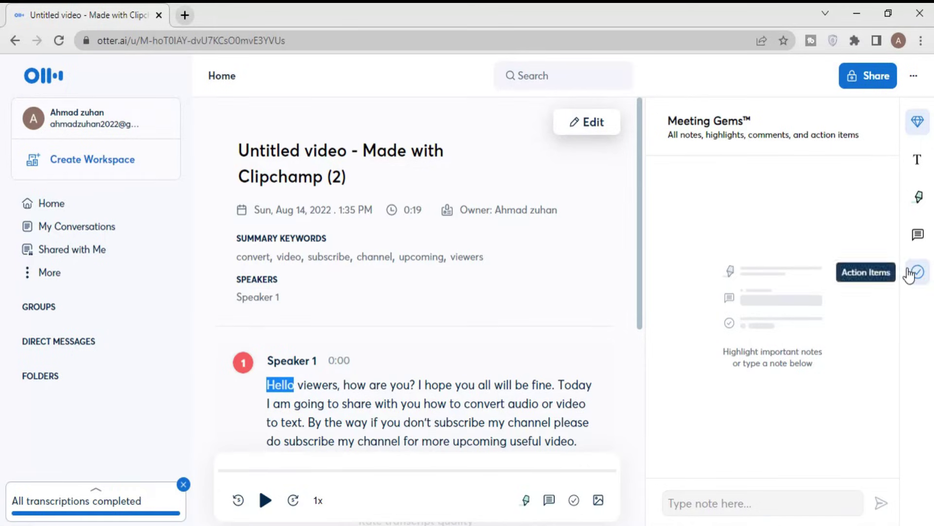
Step: Select 'Hello viewers, how are you?', play from 'Thanks', and enter edit mode
key(ctrl+a)
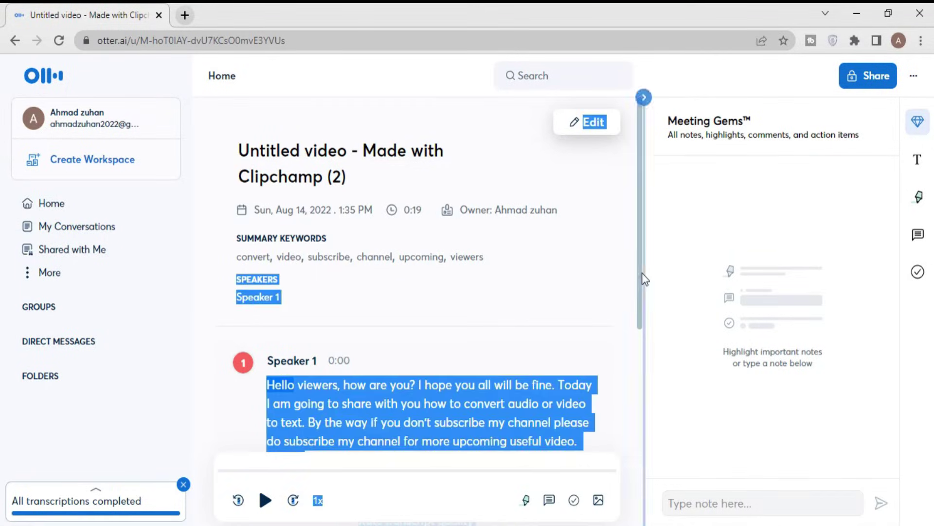
scroll(641, 273, down, 3)
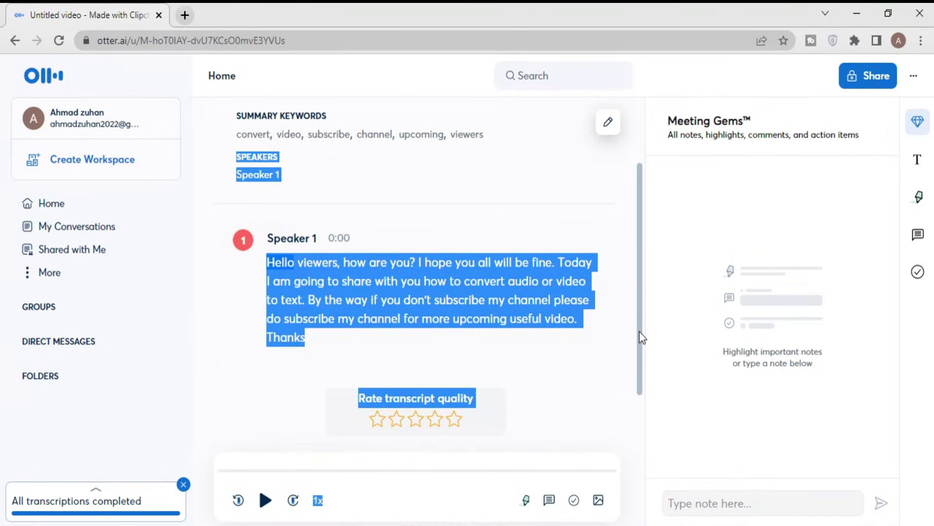
click(523, 349)
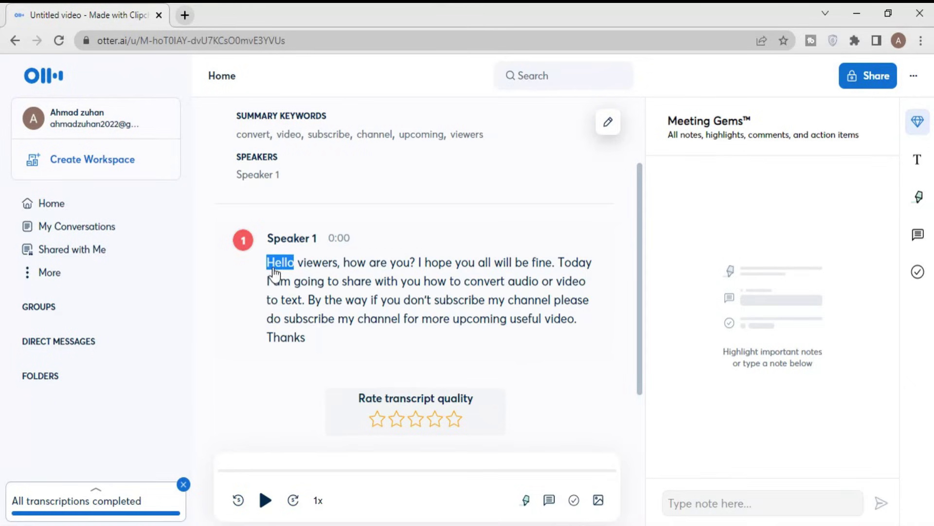
triple_click(307, 269)
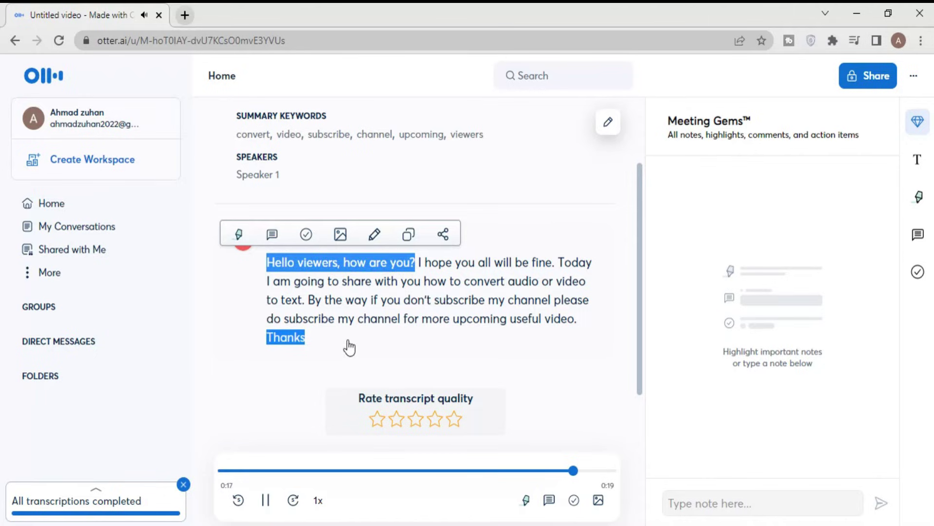
click(332, 348)
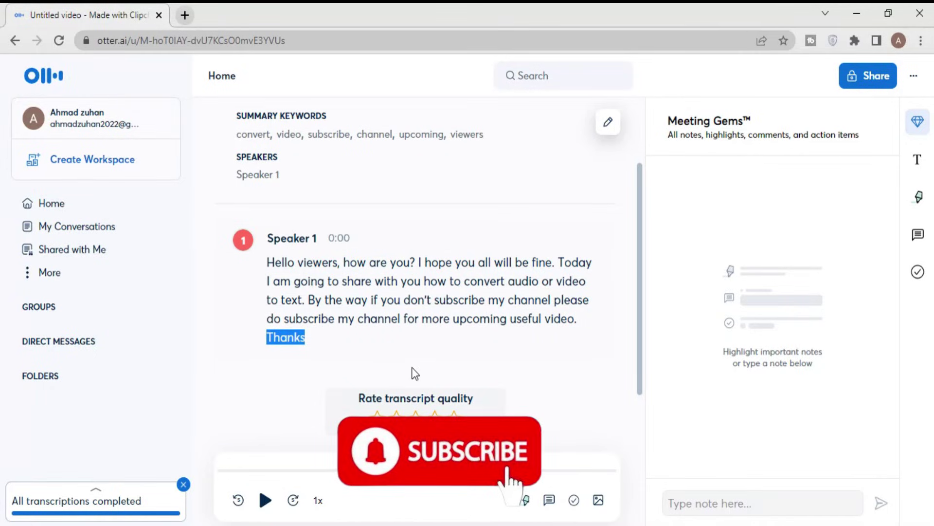
click(393, 364)
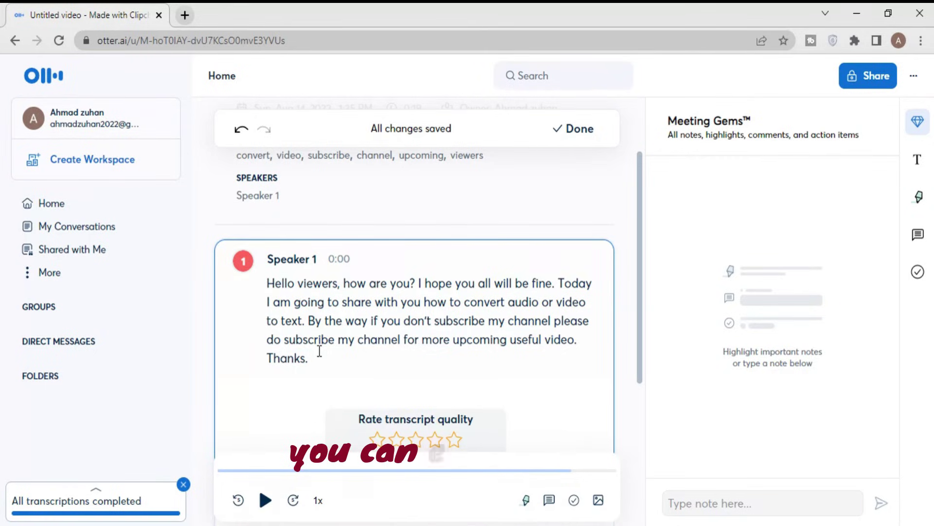
Step: Edit the text after 'Thanks' so the closing line reads 'Thanks for watching.'
key(Escape)
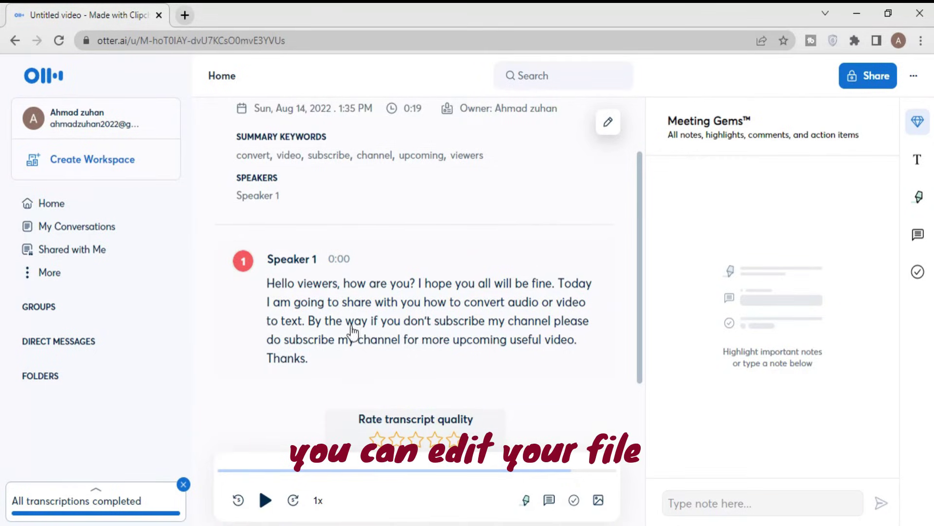
double_click(307, 361)
right_click(307, 361)
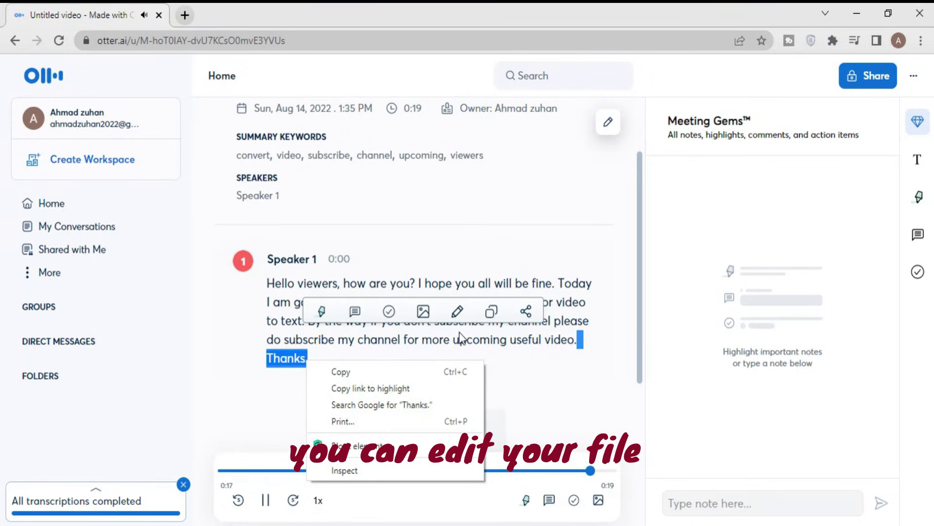
click(457, 312)
click(457, 312)
click(318, 360)
key(BackSpace)
text(for)
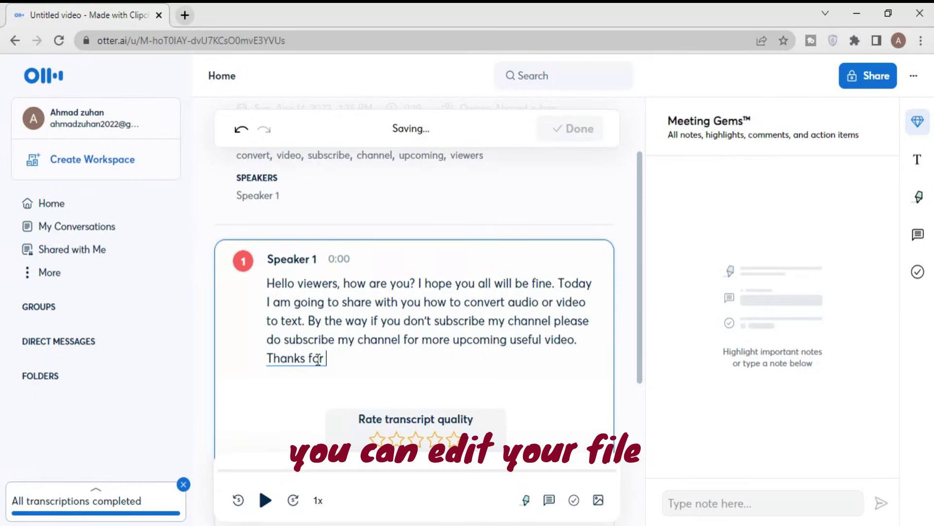
text(wo)
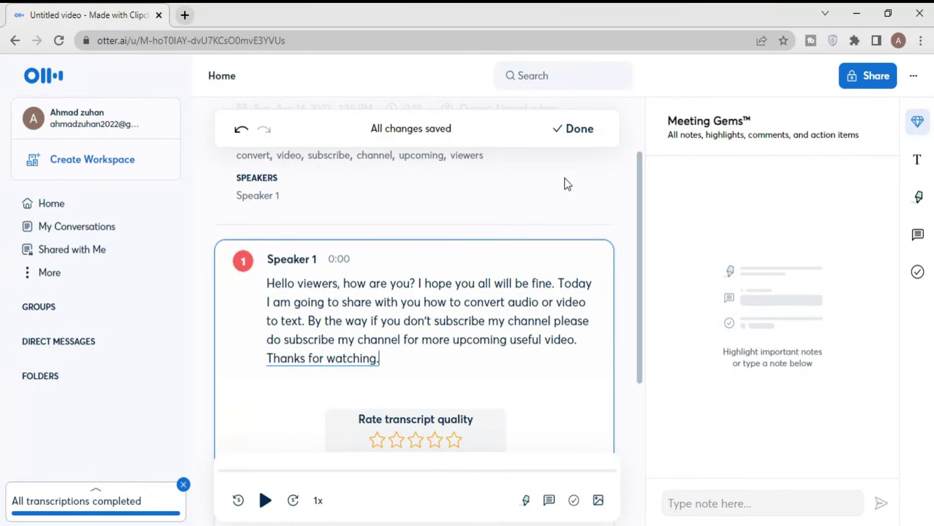
Step: Close the earlier edit and select the closing sentence's word 'watching.'
click(580, 129)
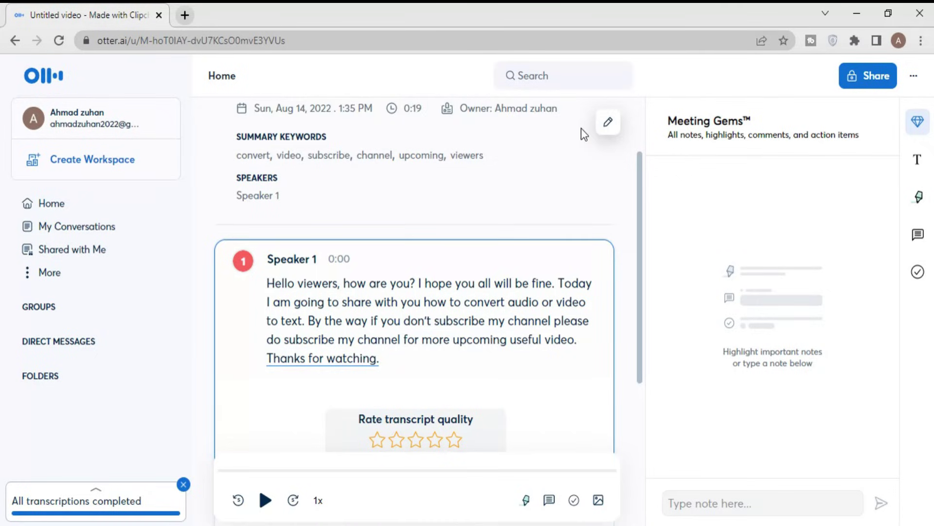
triple_click(288, 363)
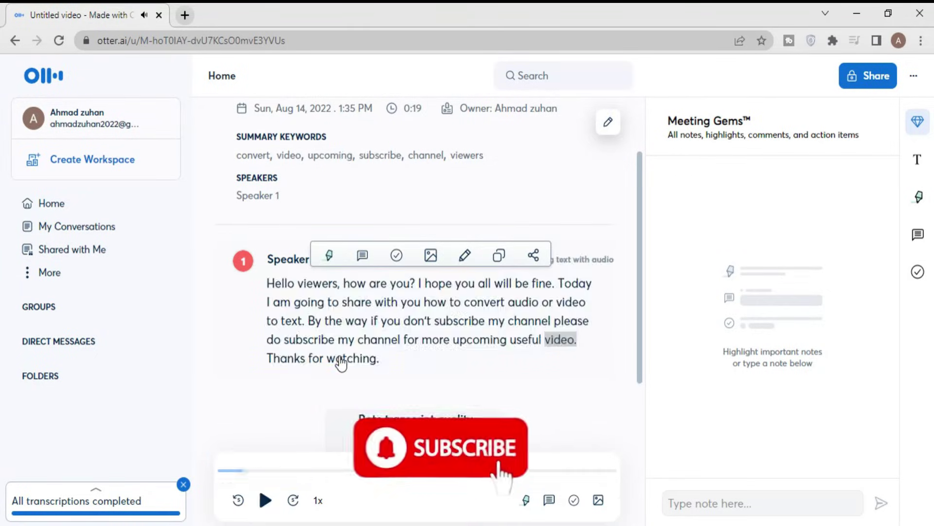
triple_click(314, 360)
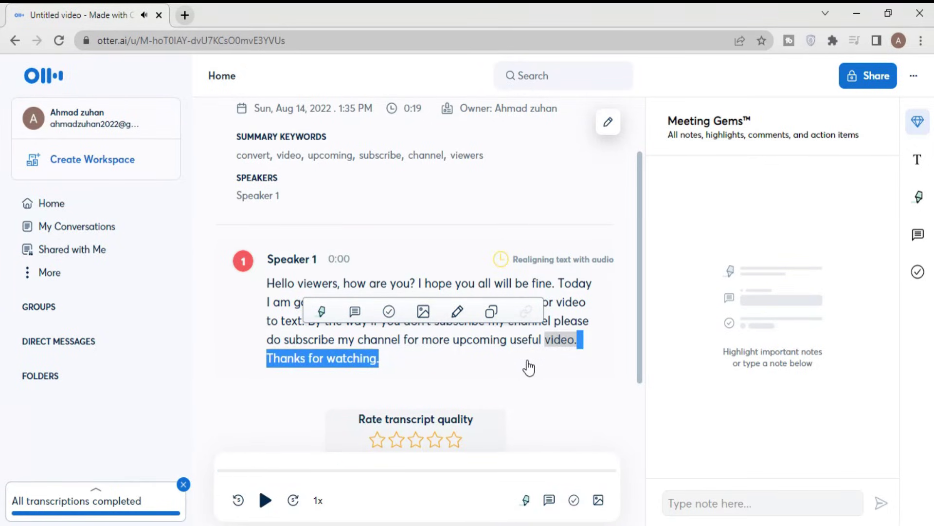
click(397, 363)
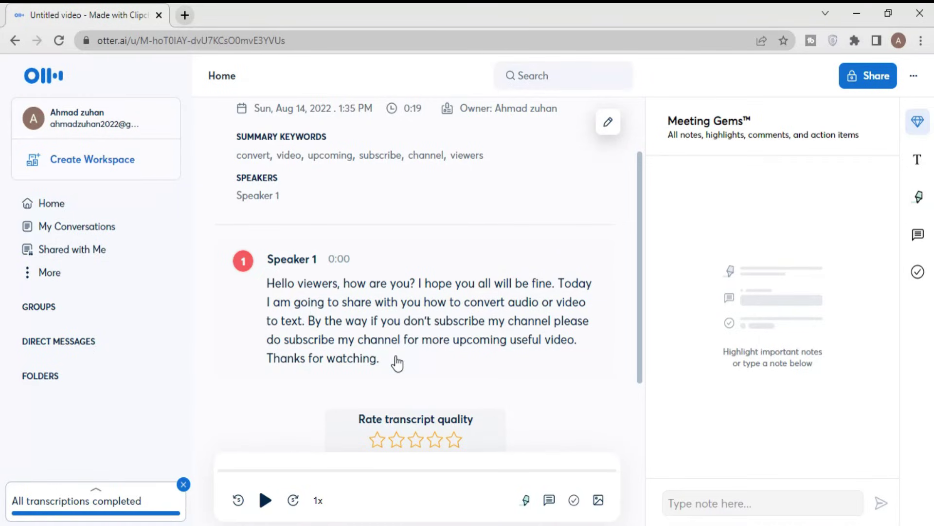
click(371, 364)
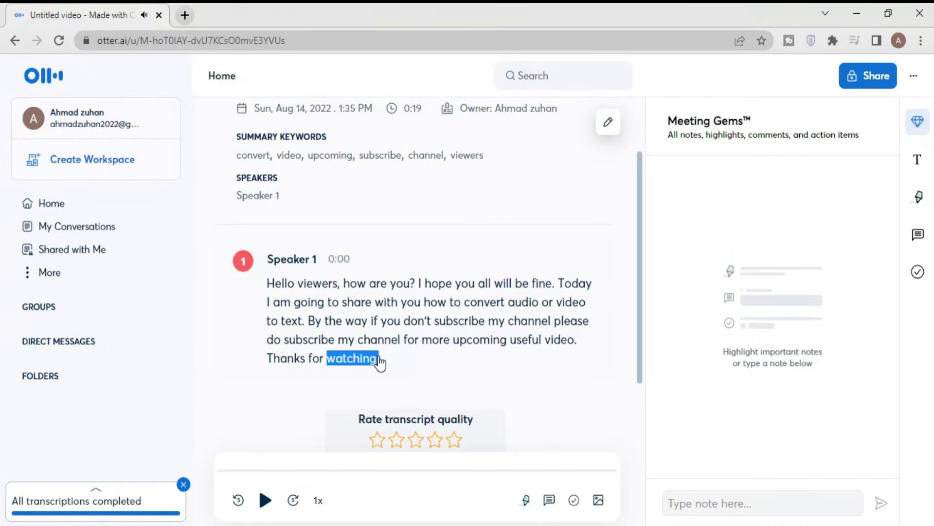
Step: Delete 'watching' from the last sentence, dismiss the battery warning, and save the edit
click(606, 125)
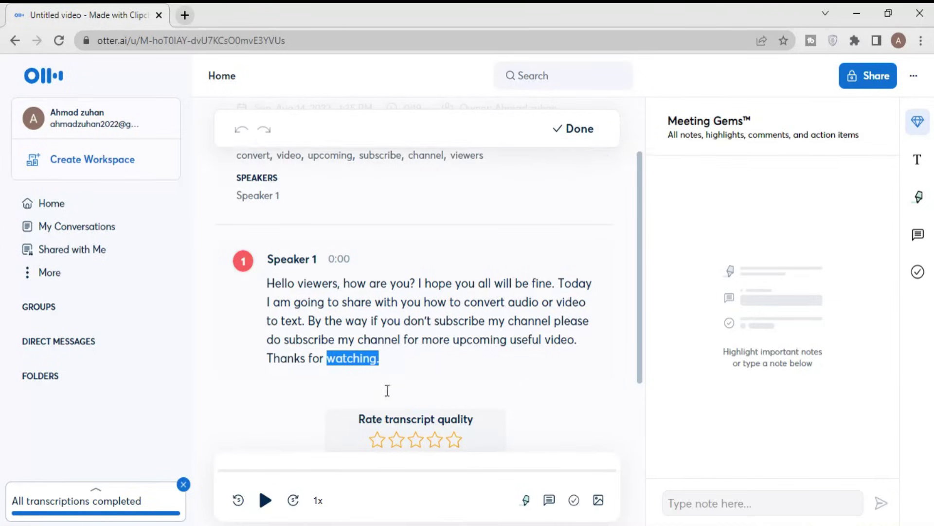
click(387, 279)
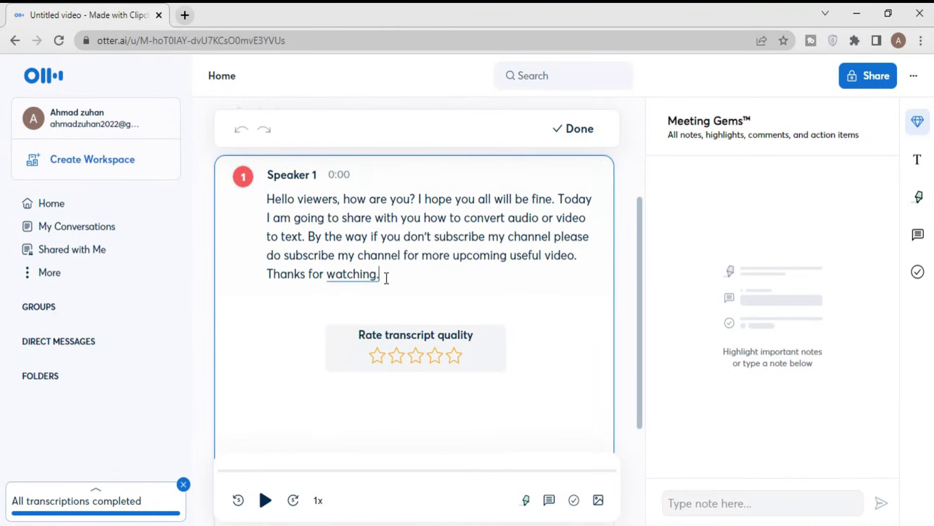
key(BackSpace)
key(BackSpace)
key(BackSpace)
key(BackSpace)
key(BackSpace)
key(BackSpace)
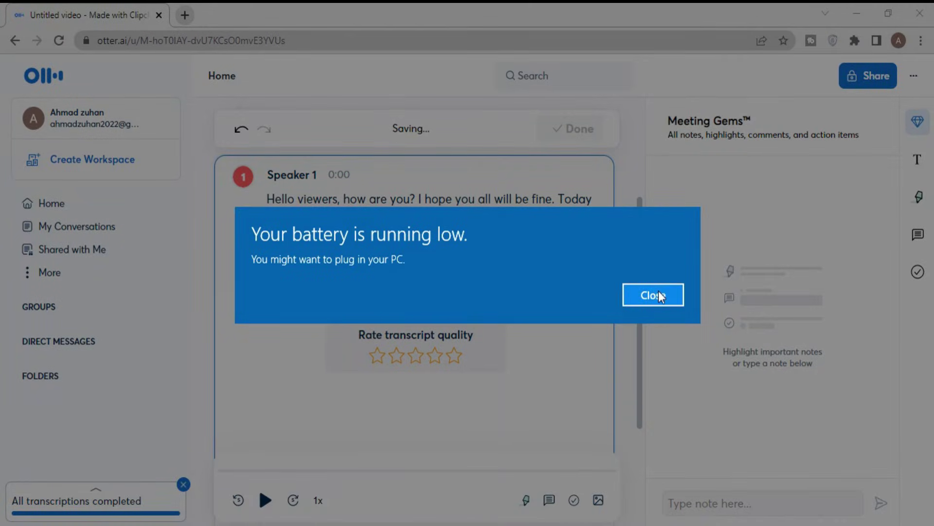
click(658, 292)
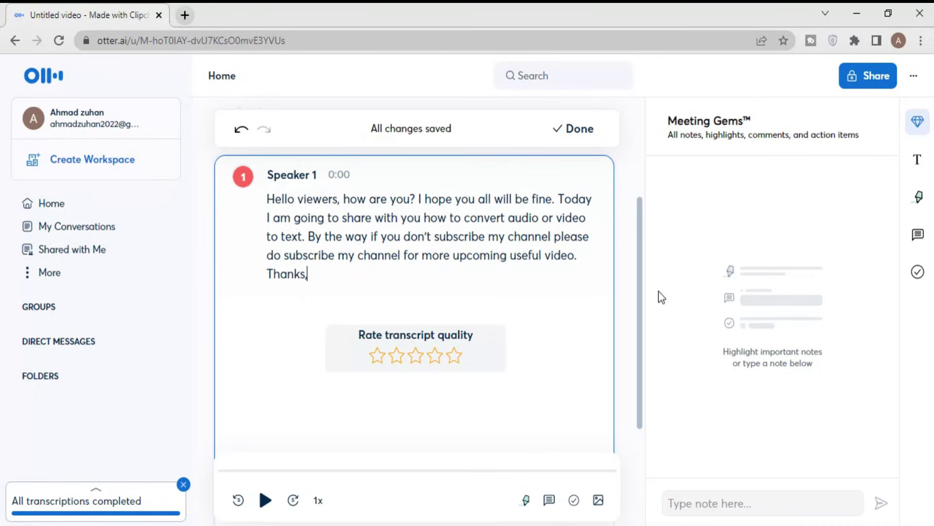
click(579, 128)
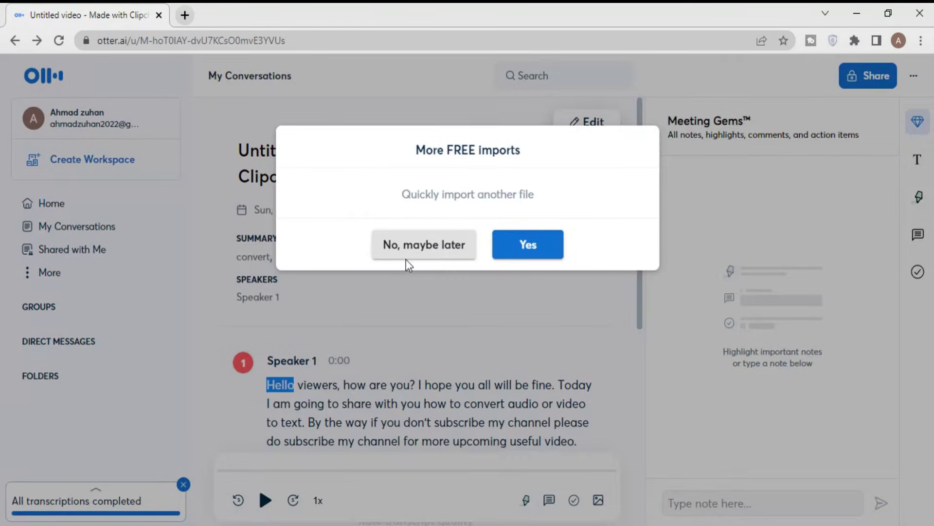
Step: Decline importing another file, then reopen 'Untitled video - Made with Clipchamp (2)' from My Conversations
click(413, 249)
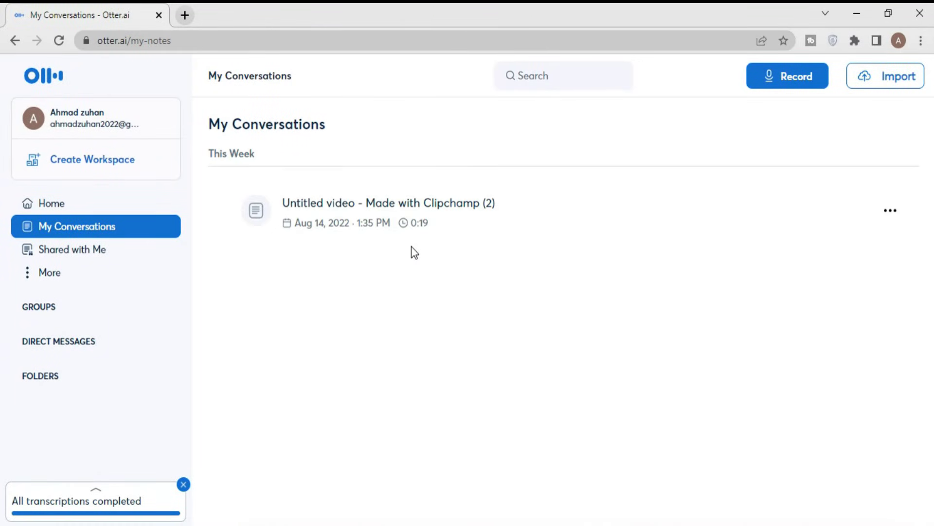
click(389, 205)
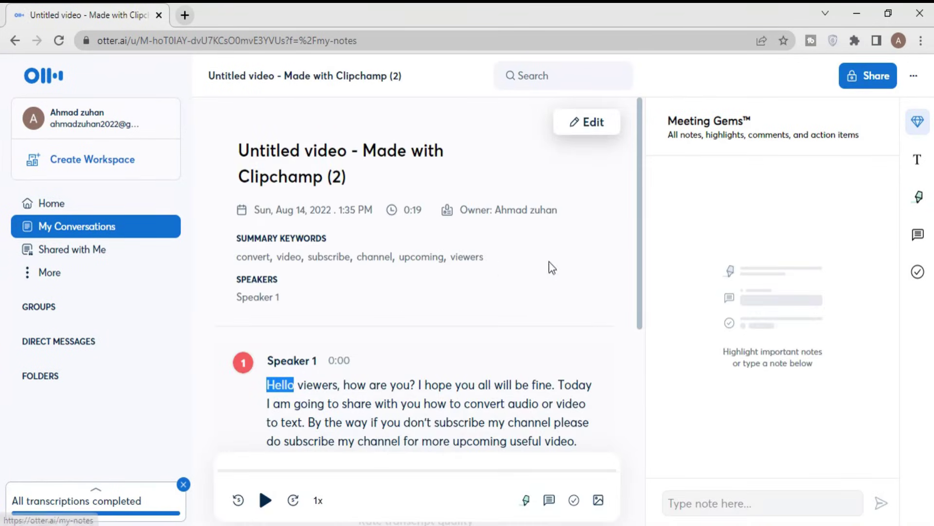
mouse_move(640, 259)
mouse_down()
mouse_move(663, 390)
mouse_move(642, 272)
mouse_up()
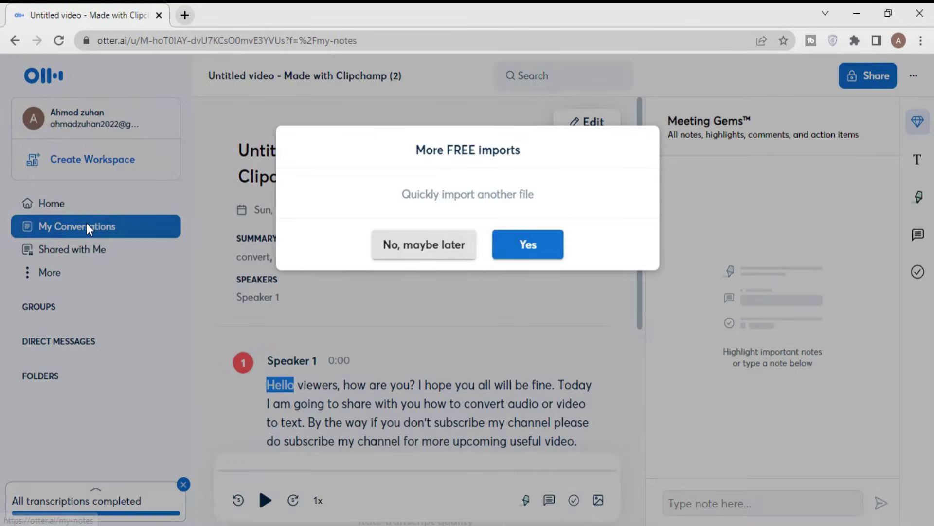
click(428, 254)
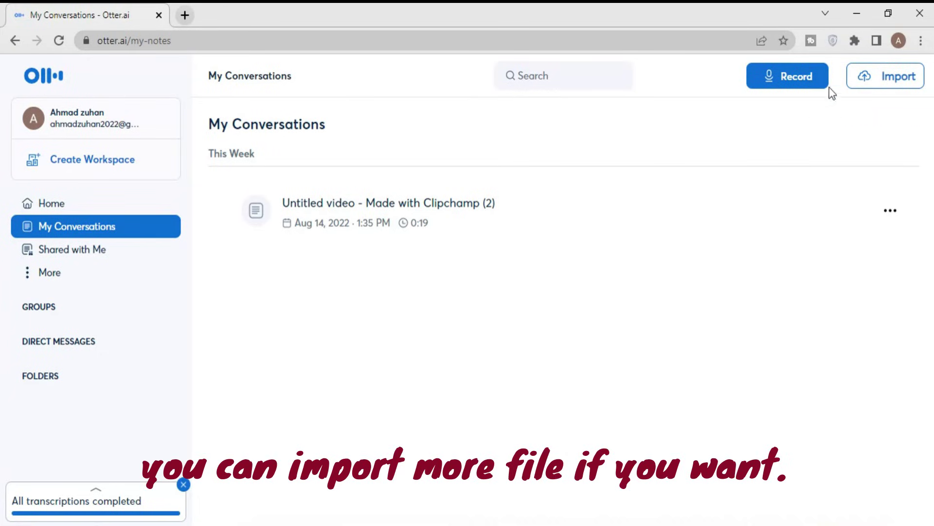
mouse_move(388, 210)
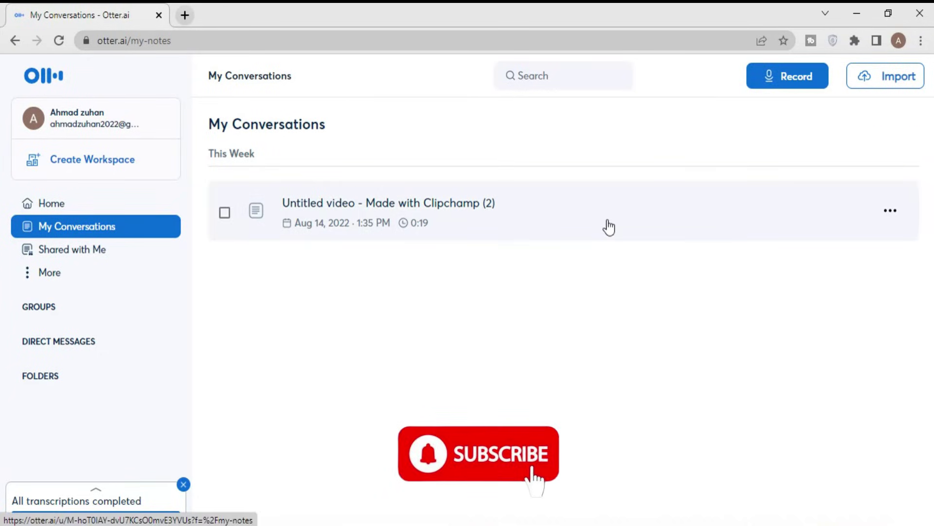
click(365, 204)
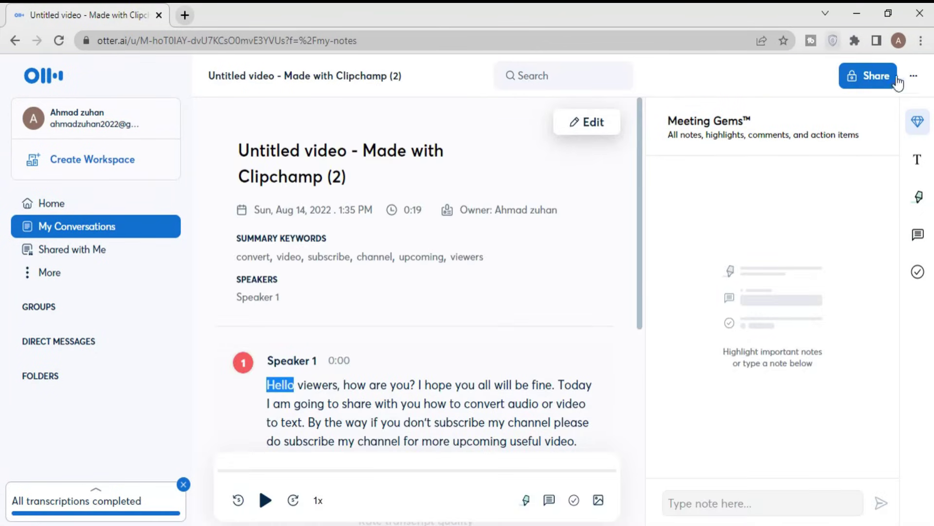
Step: Export the transcript as txt with speaker names, timestamps and combined paragraphs all turned off
click(914, 77)
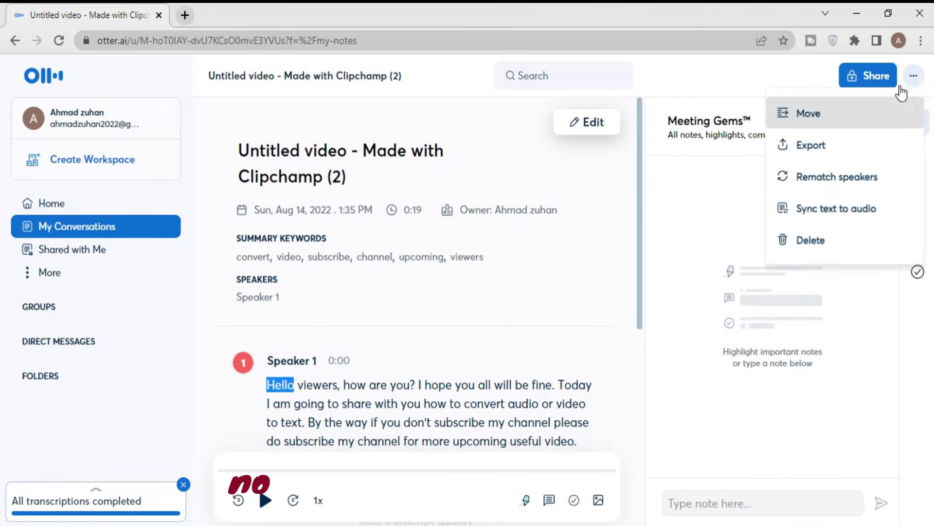
click(810, 146)
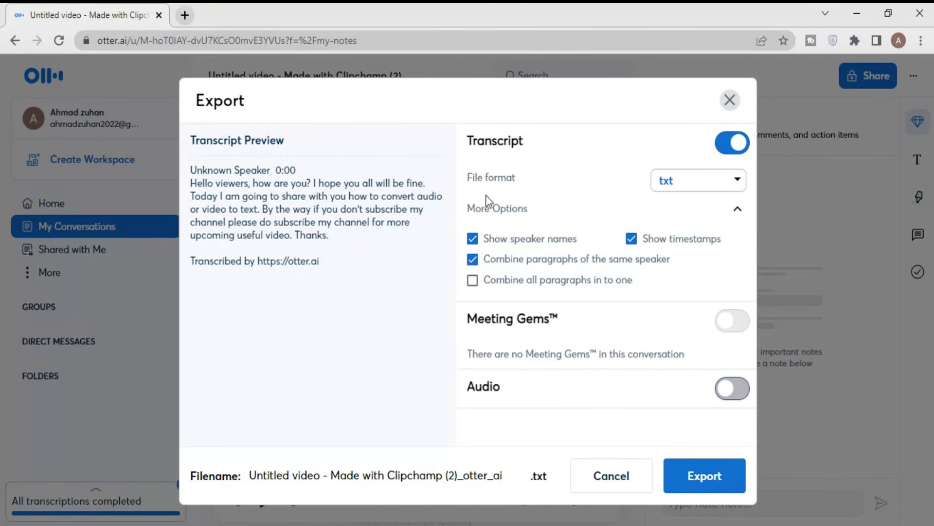
click(741, 182)
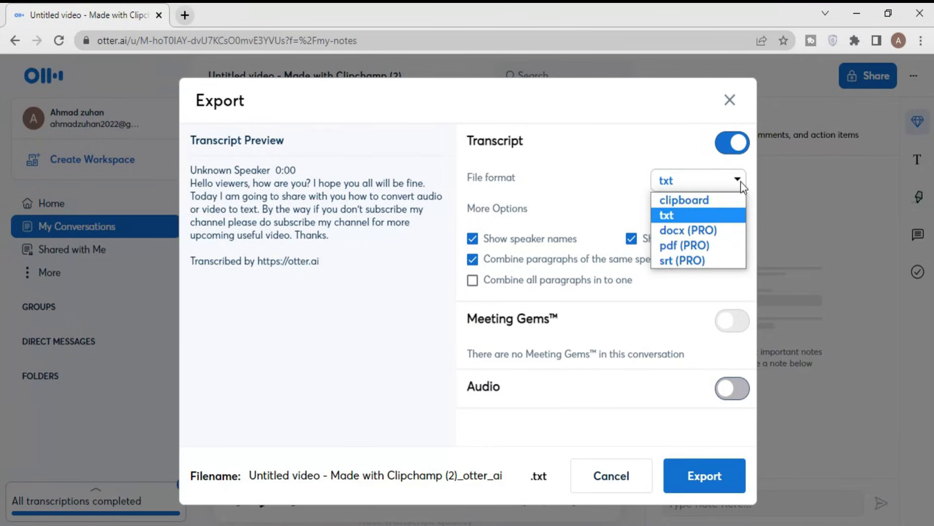
click(674, 218)
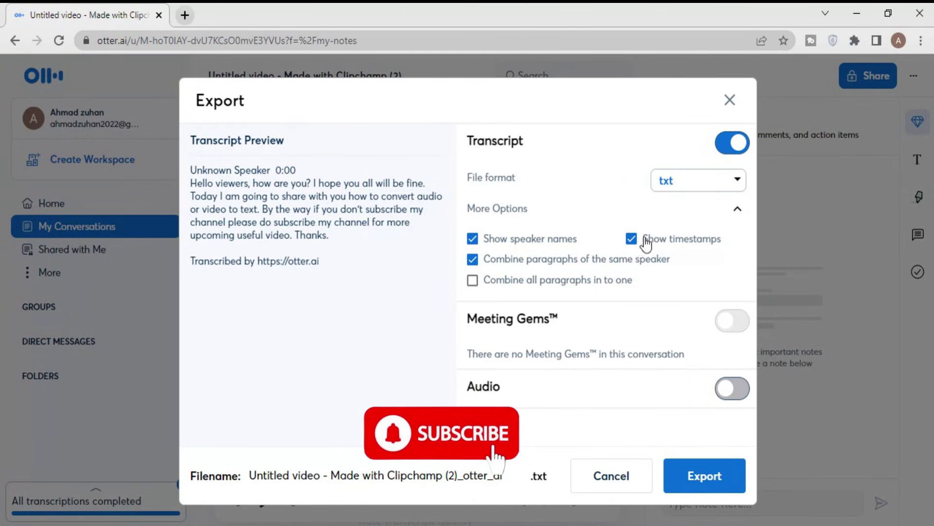
click(472, 240)
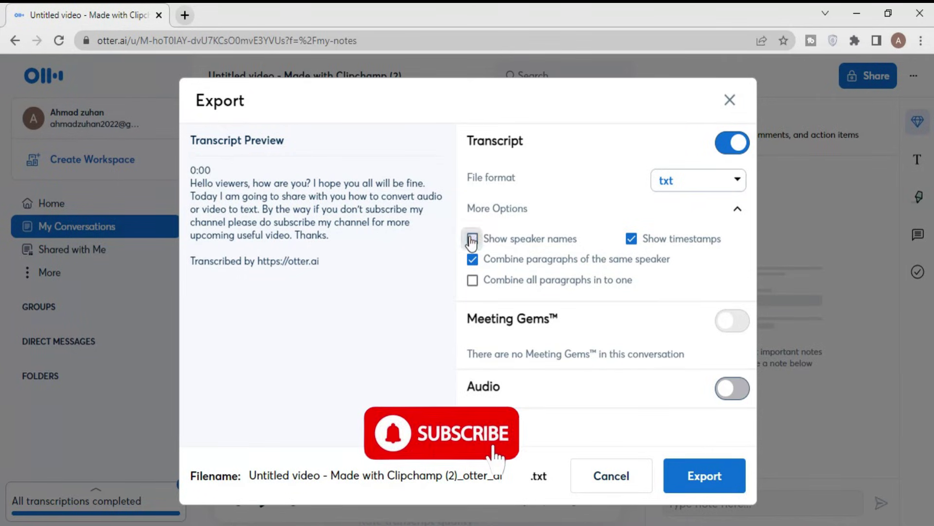
click(632, 240)
click(472, 260)
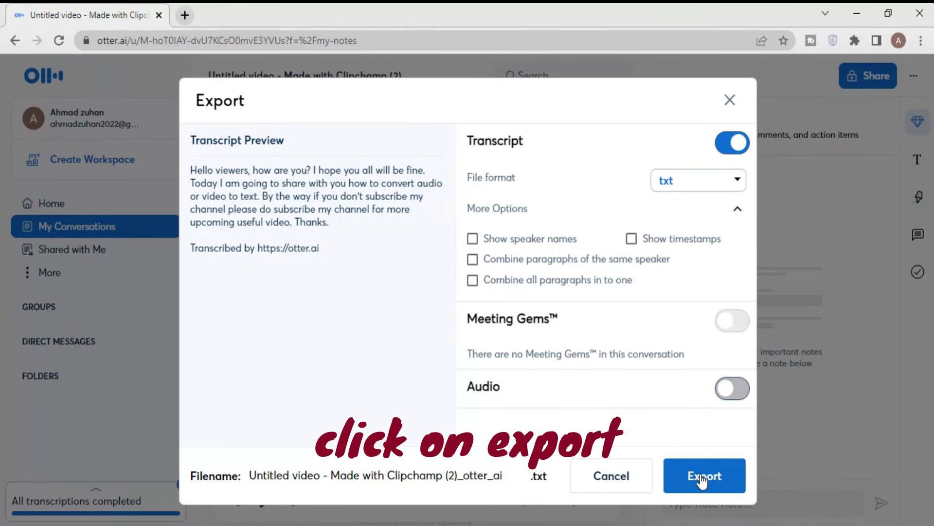
click(702, 478)
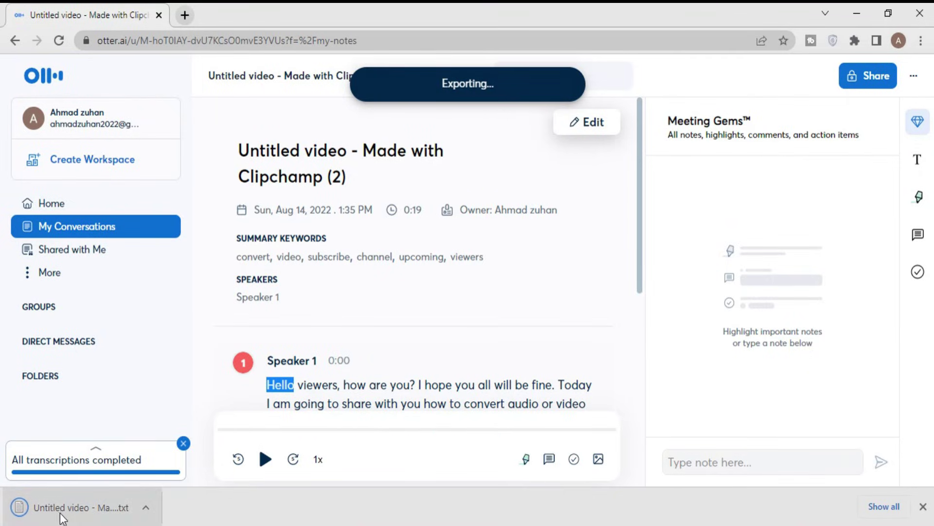
Step: Open the downloaded transcript in Notepad and start new lines at 'Today', 'By the way' and 'my channel'
click(97, 515)
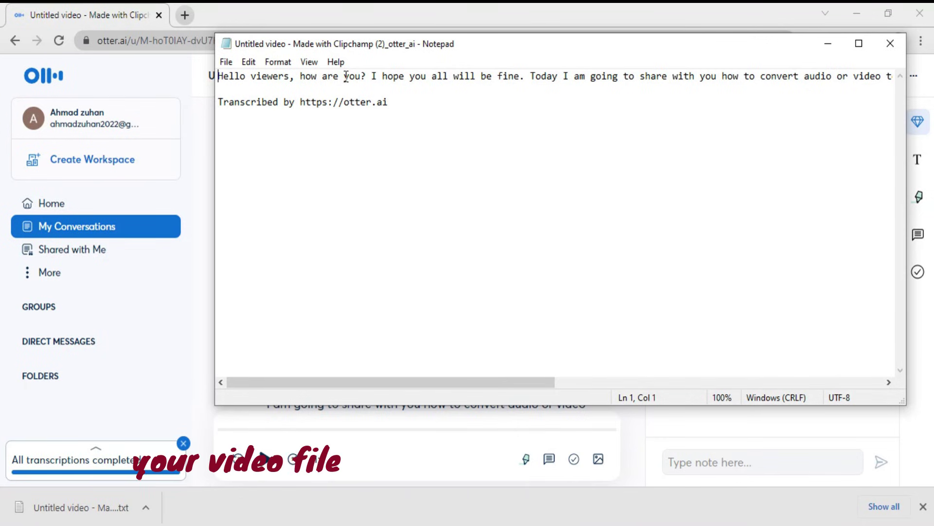
click(531, 76)
key(Return)
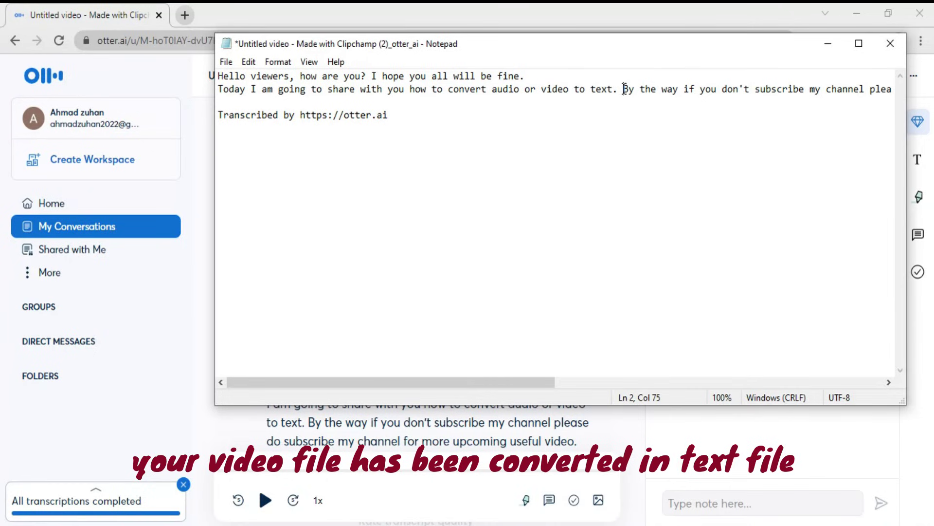
key(Return)
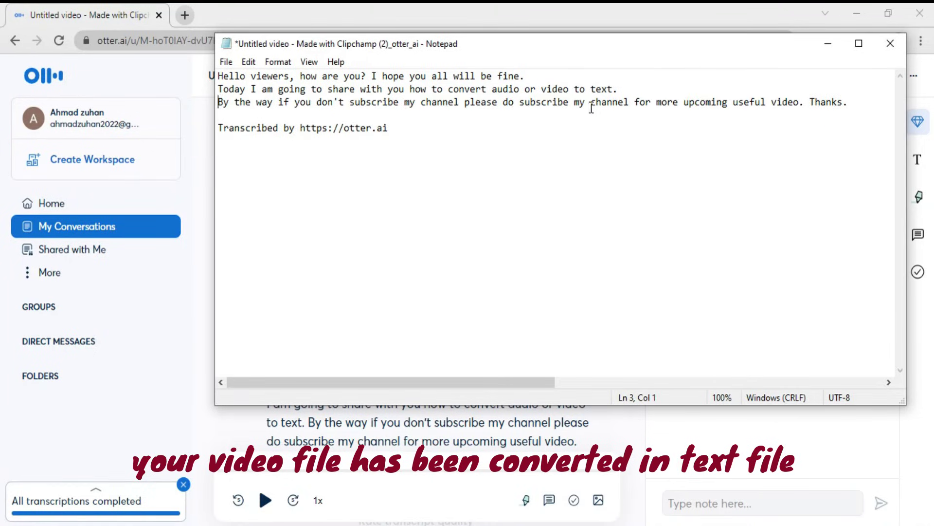
click(574, 102)
key(Return)
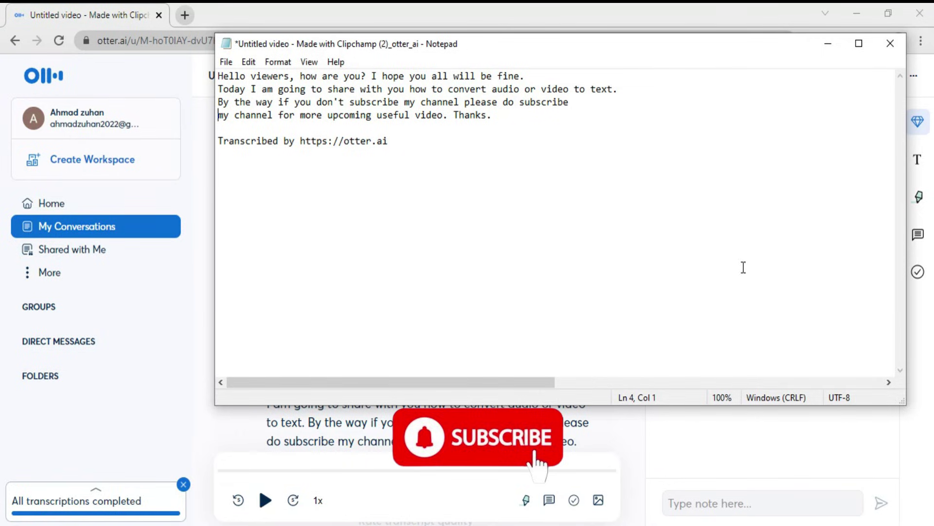
Step: Minimize Notepad and the Chrome window so the Windows desktop shows
click(829, 48)
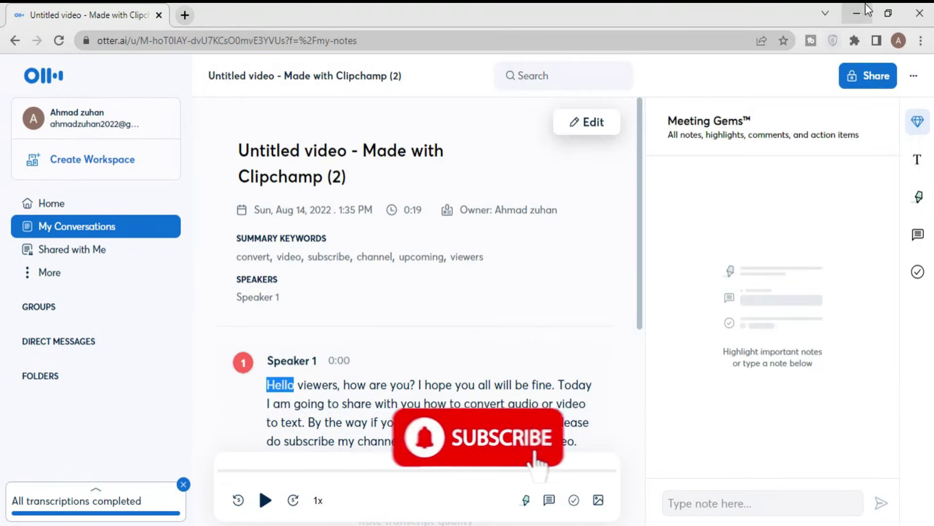
click(855, 11)
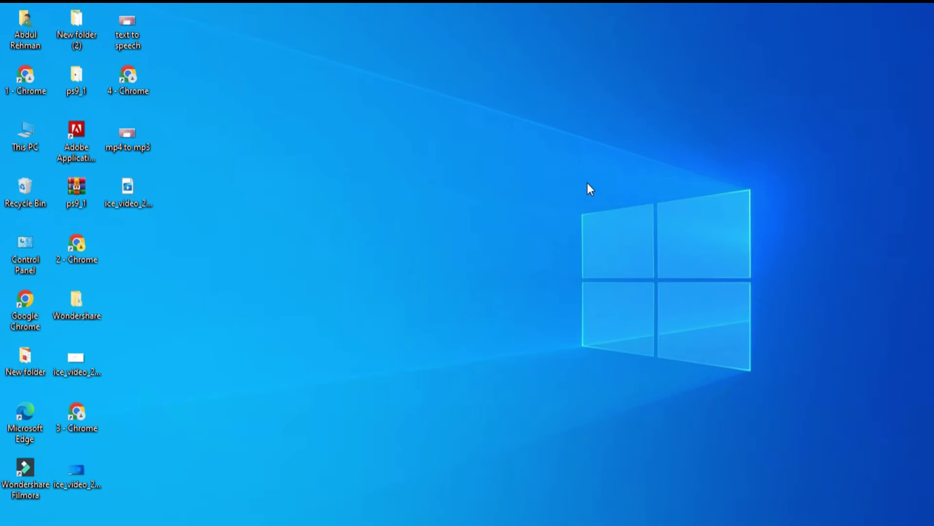